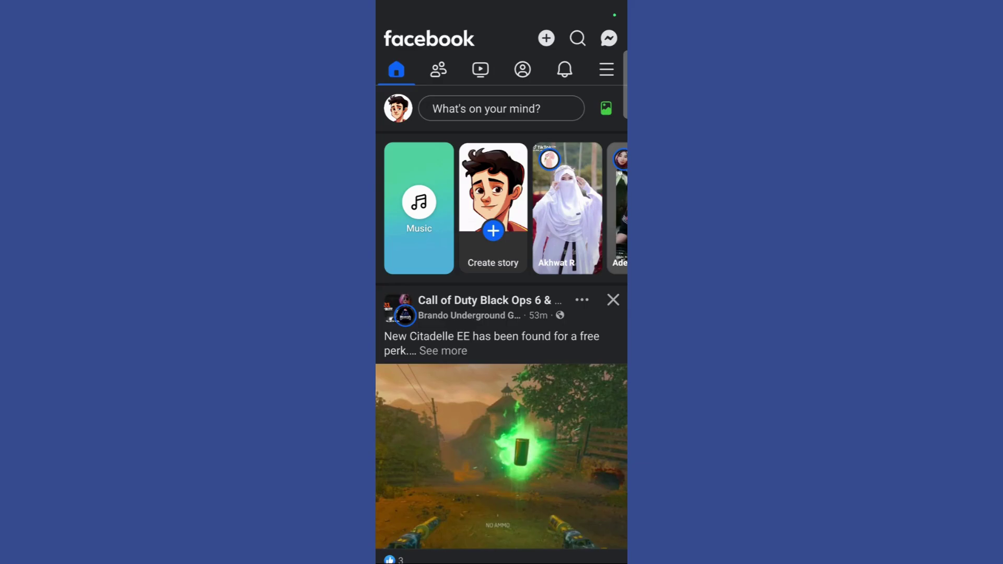
Step: Go to your own profile and switch to its Photos section
click(522, 69)
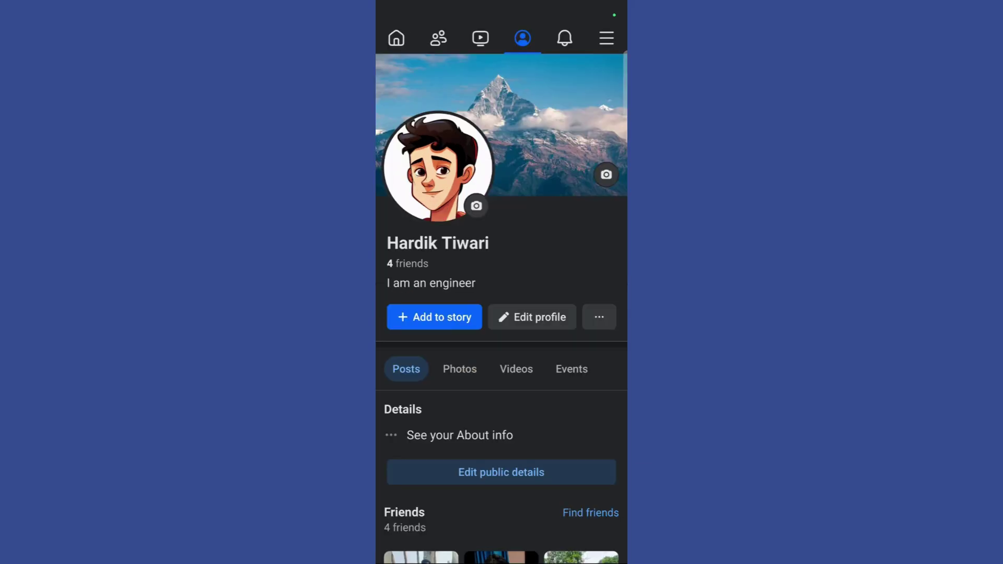
scroll(567, 111, down, 2)
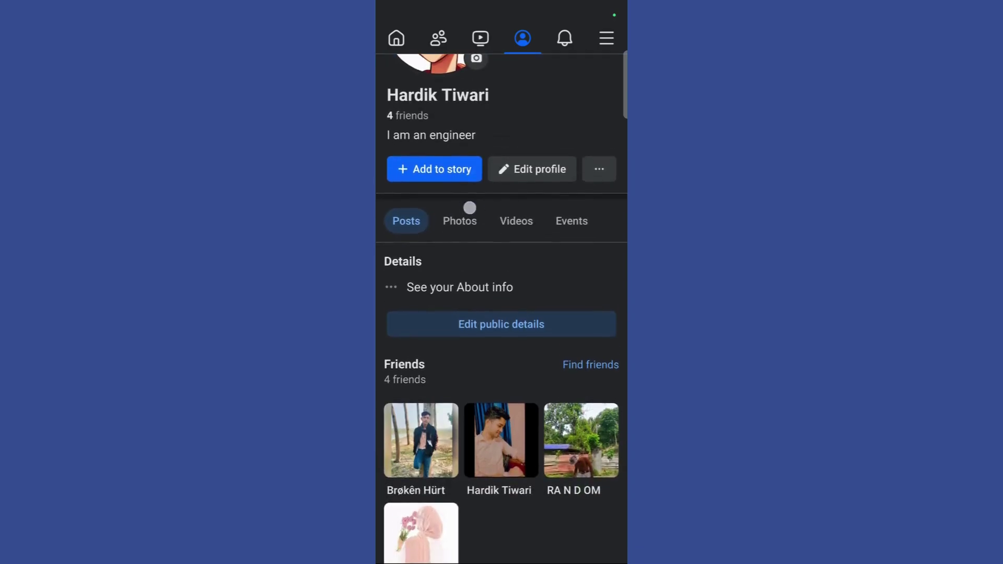
click(460, 228)
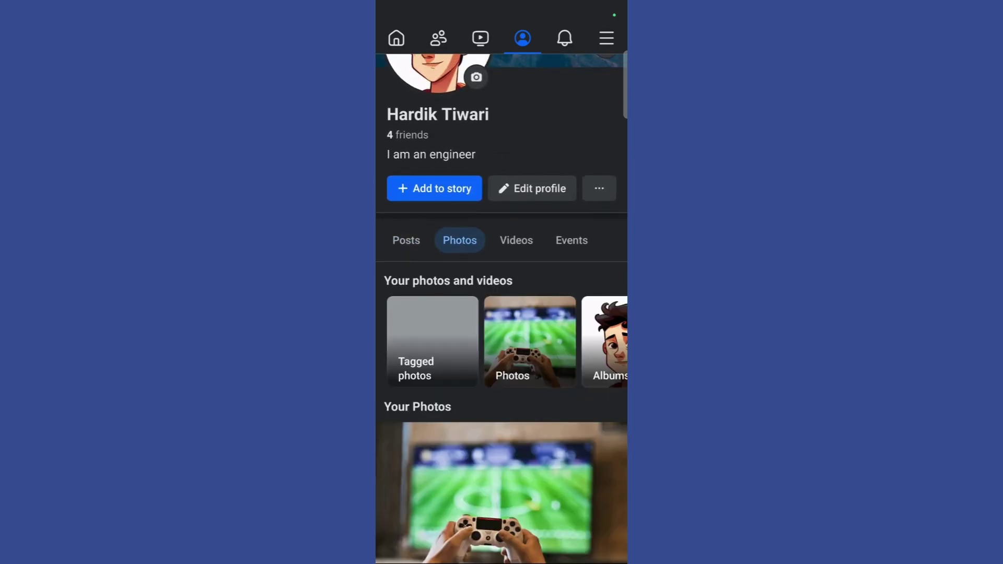
scroll(502, 314, down, 2)
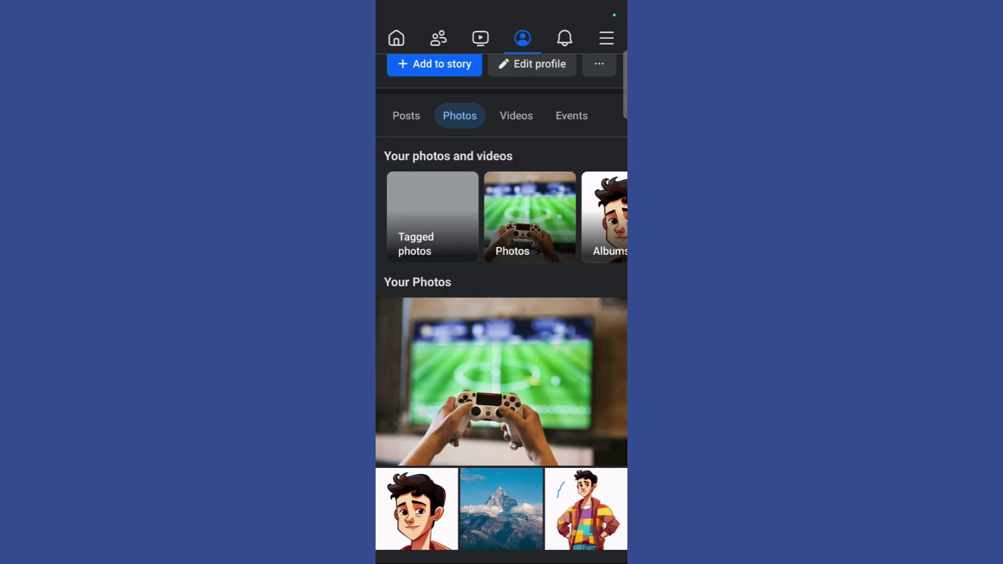
Step: Open the gaming-controller photo full screen and show its options menu
click(511, 382)
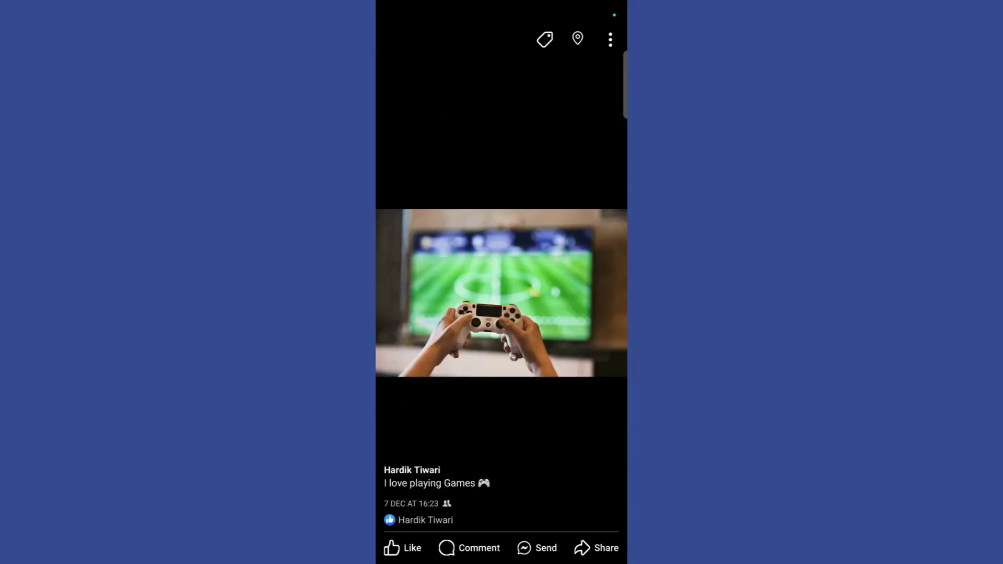
click(610, 39)
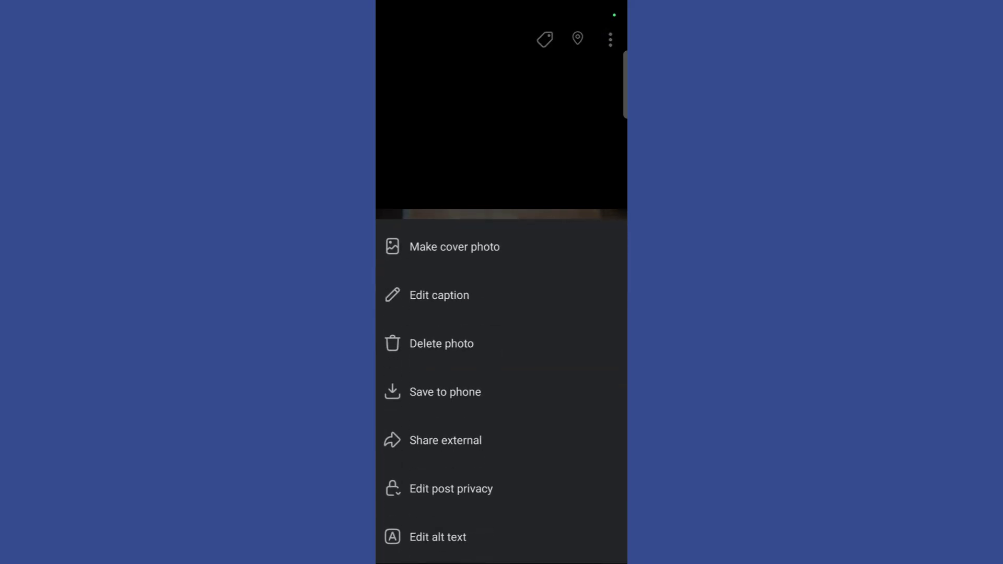
Step: Open Edit post privacy, trying Only me and Public before leaving Friends selected
click(483, 488)
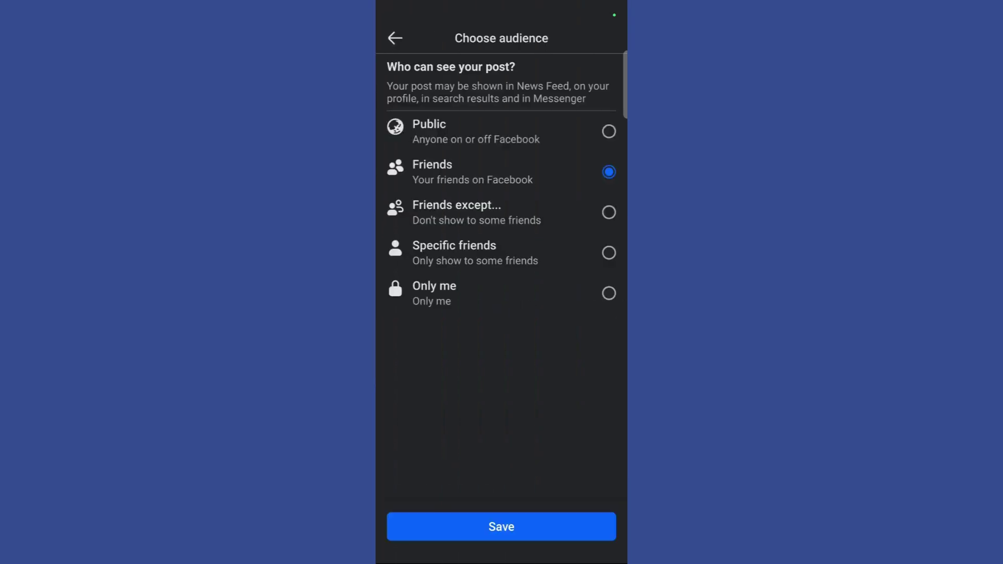
click(610, 293)
click(492, 132)
click(505, 172)
Step: Check the Friends except and Specific friends options, then select Only me
click(477, 212)
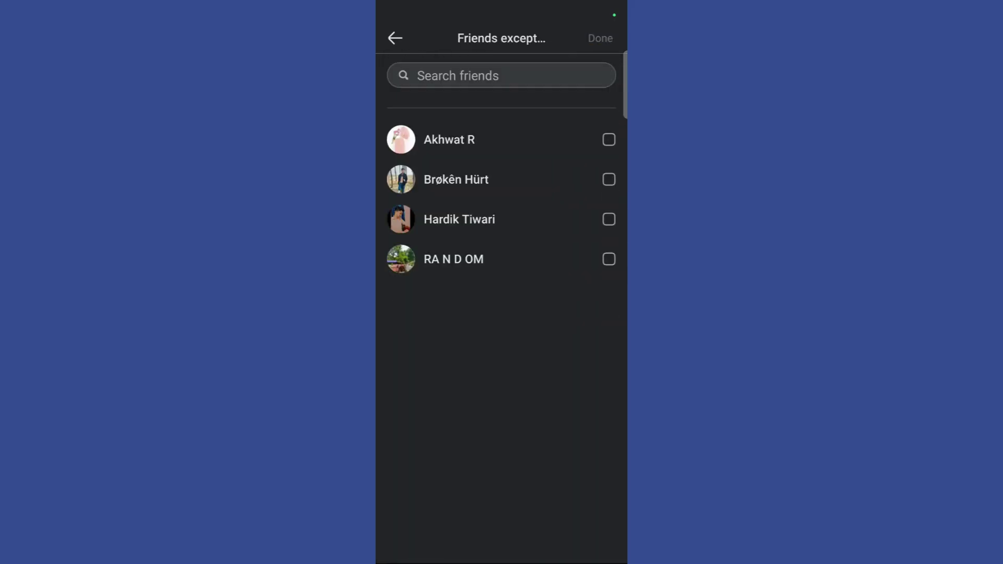
click(395, 38)
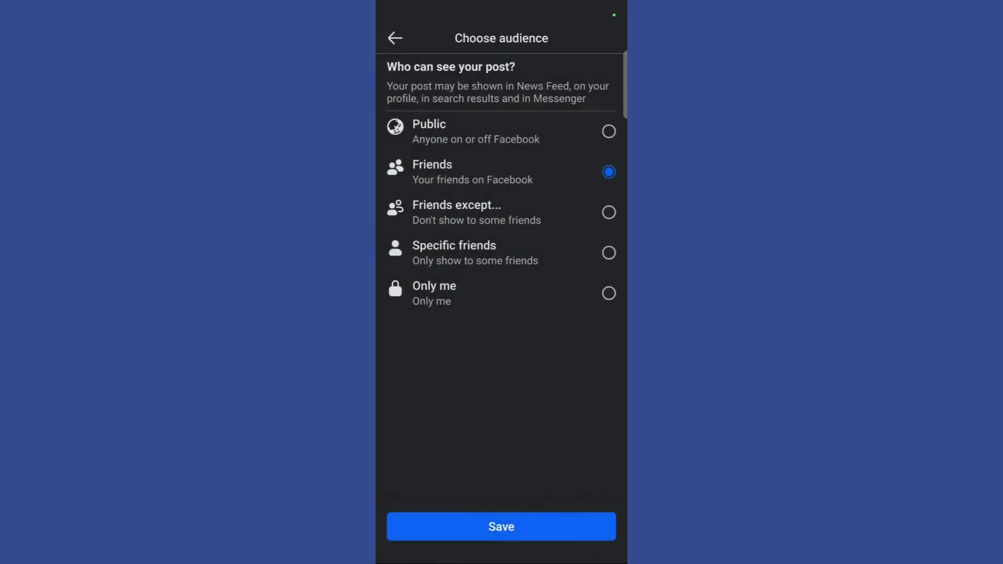
click(454, 253)
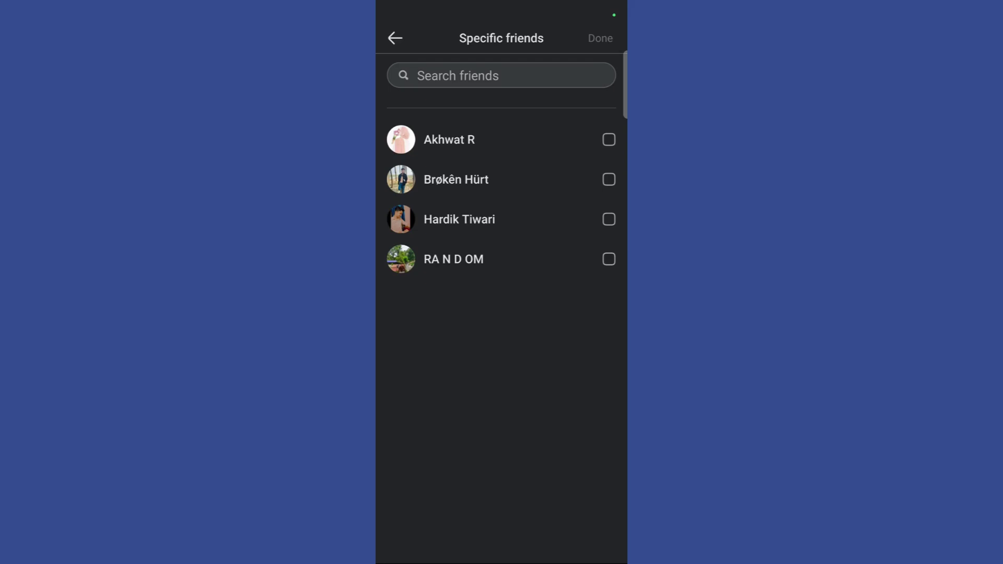
click(395, 37)
click(608, 293)
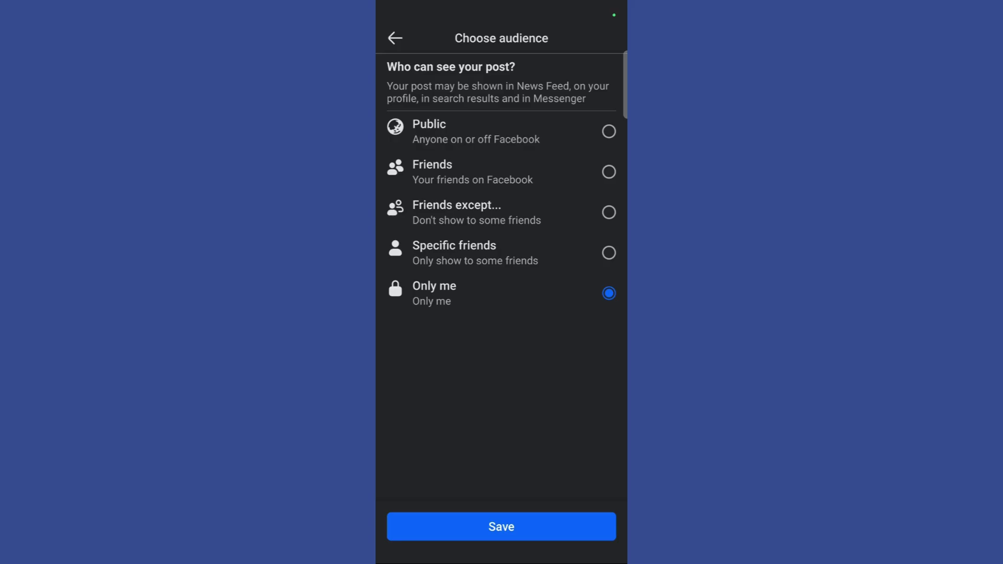
Step: Save the Only me audience and close the photo back to the profile
click(500, 526)
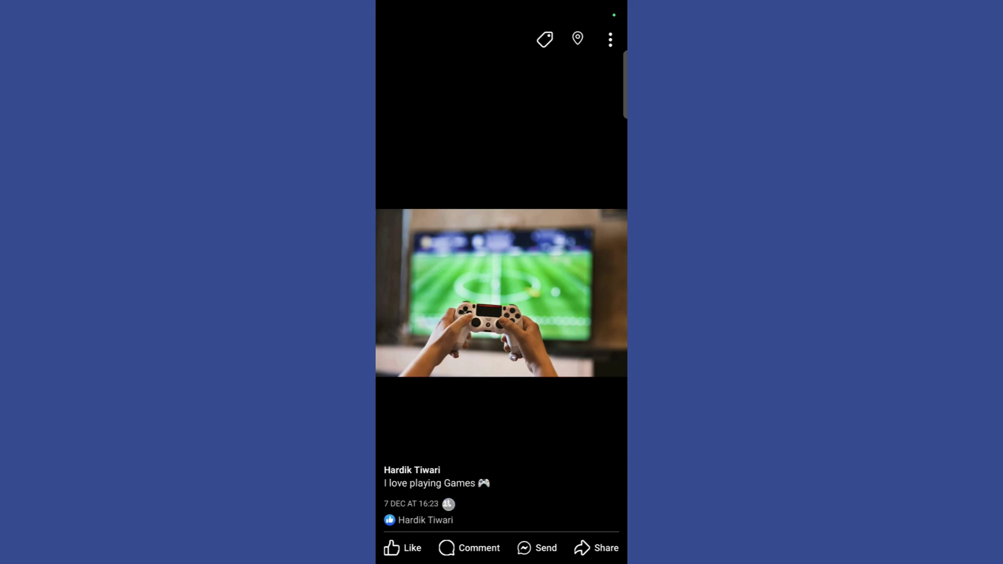
key(Escape)
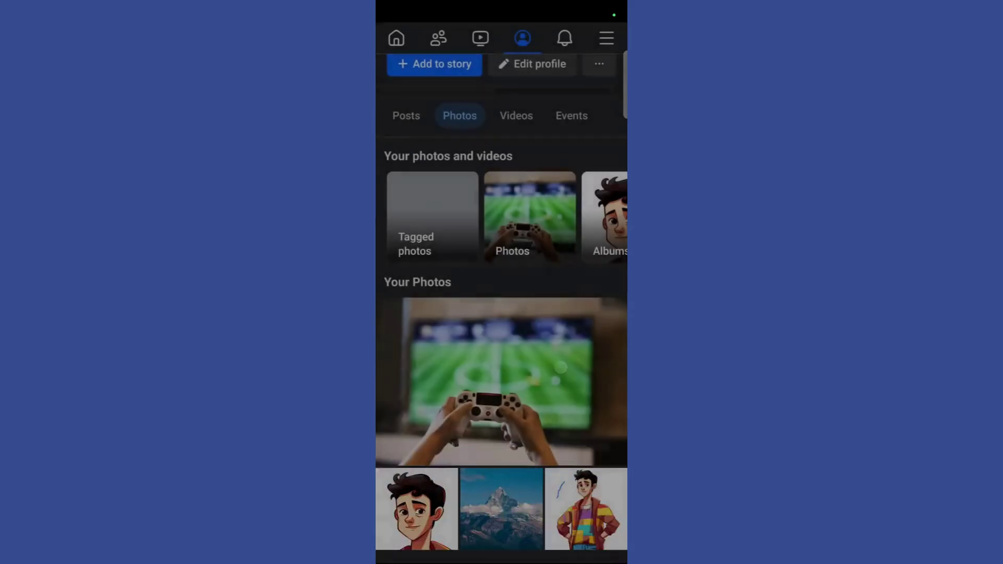
scroll(502, 313, up, 3)
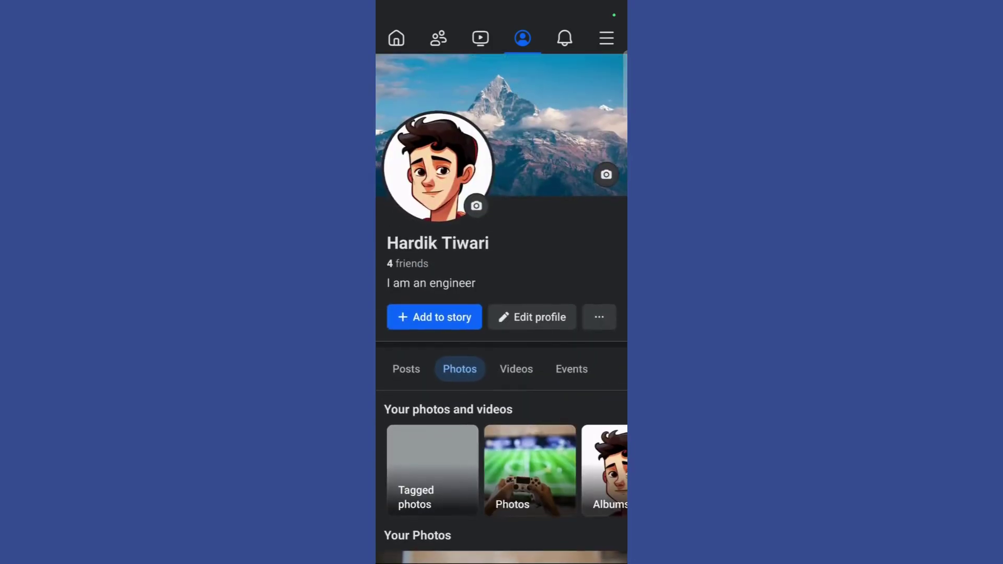